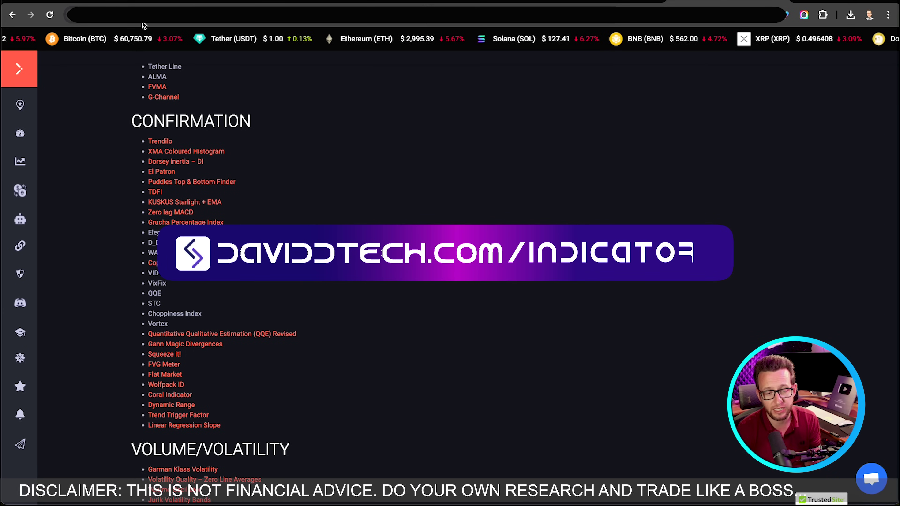
Review the baseline and confirmation indicator lists on the web page and switch to the TradingView chart.
scroll(277, 150, "up", 7)
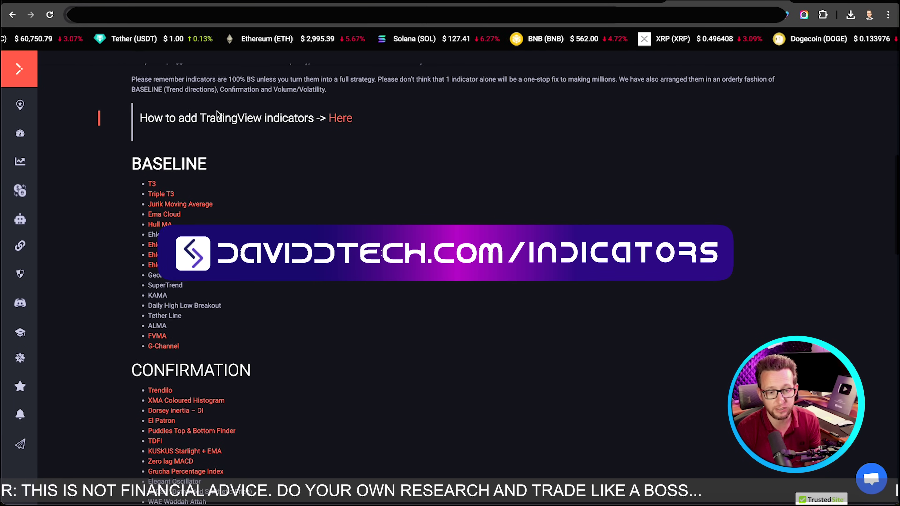
scroll(263, 316, "down", 6)
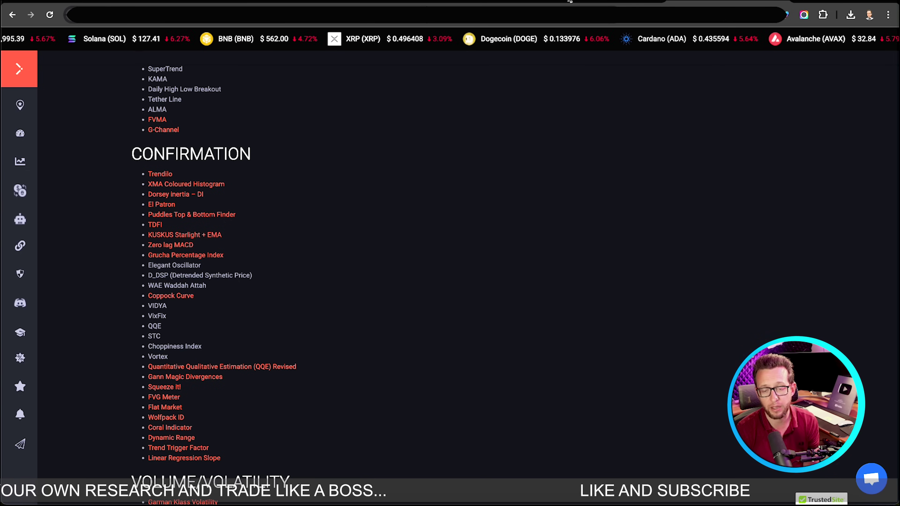
left_click(569, 1)
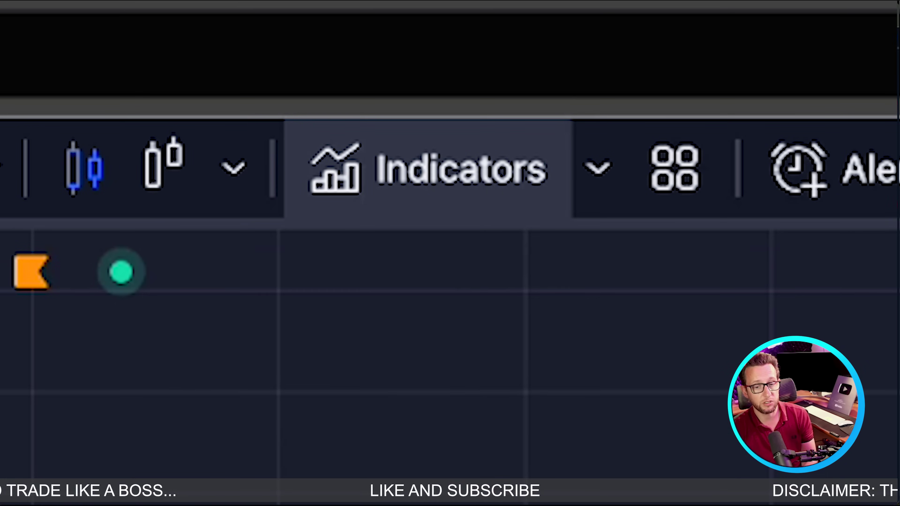
Add the FVMA indicator to the BTCUSDT chart and set its ADX_Length to 3 and Weighting to 13.
left_click(425, 169)
type("FVMA")
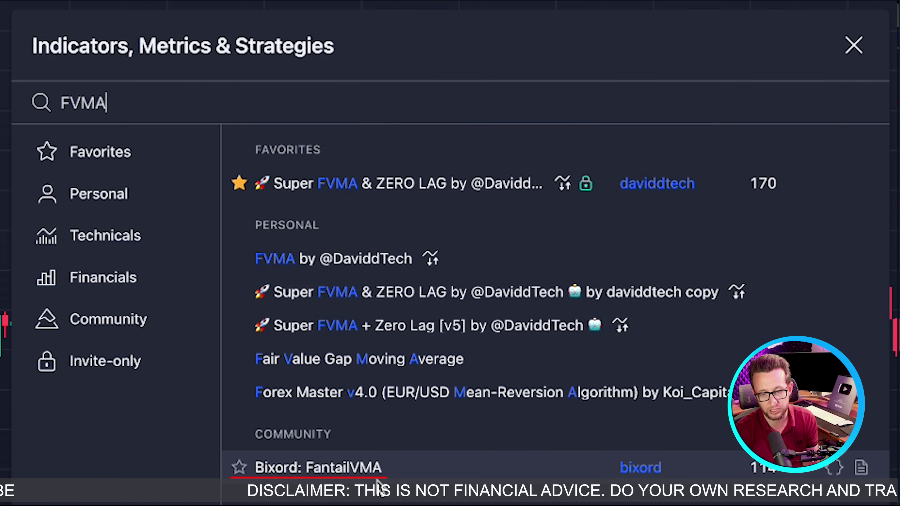
left_click(671, 179)
mouse_move(34, 93)
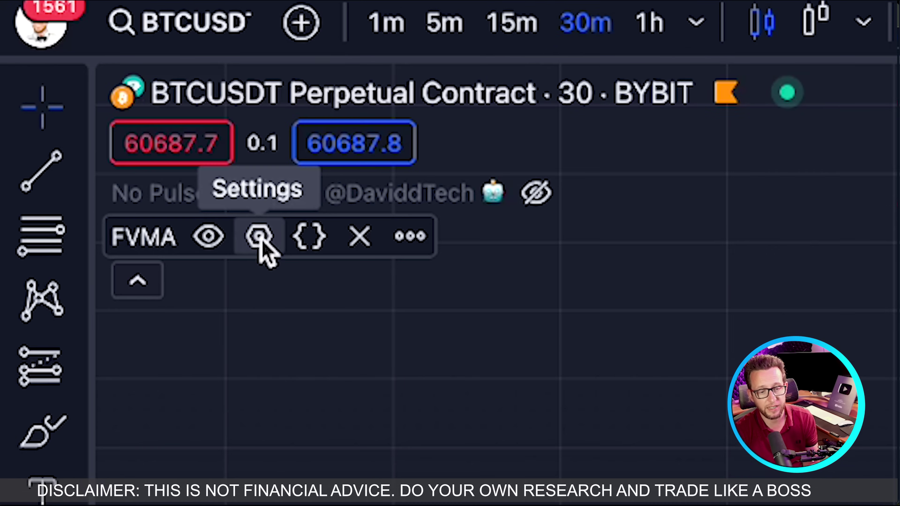
left_click(260, 237)
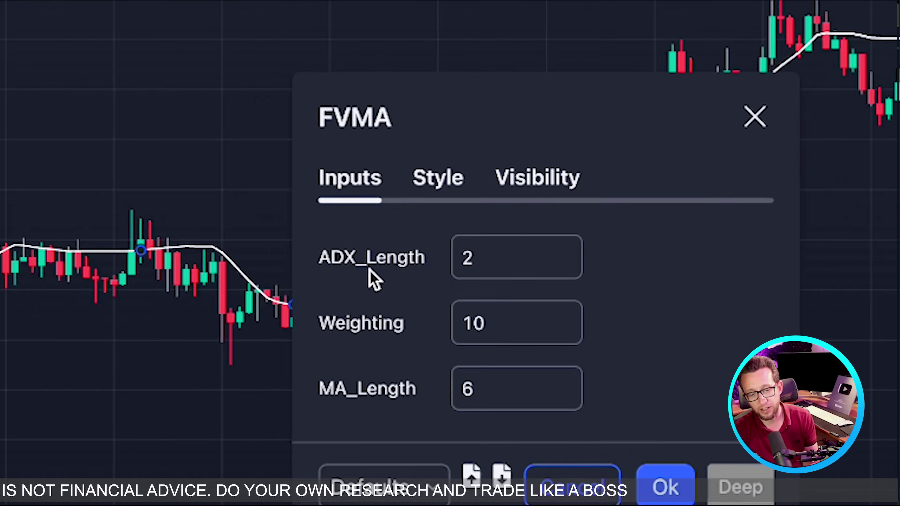
left_click(397, 212)
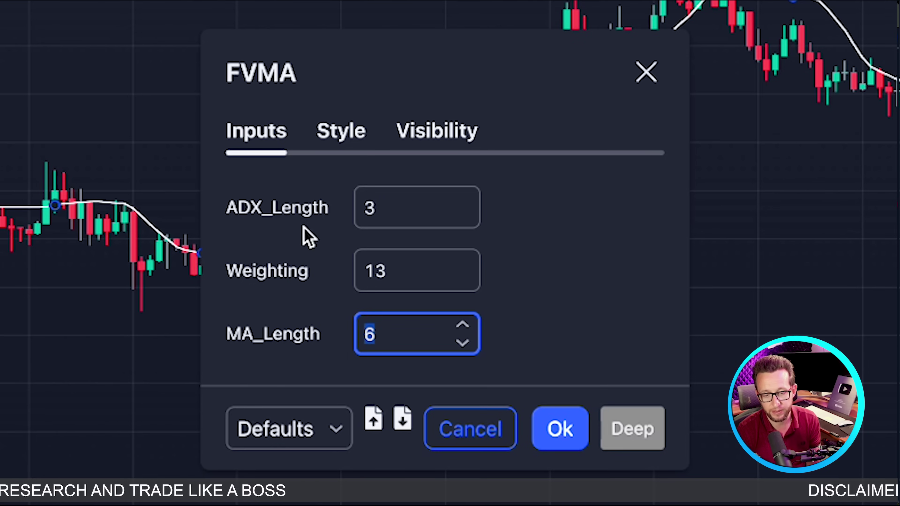
left_click(540, 426)
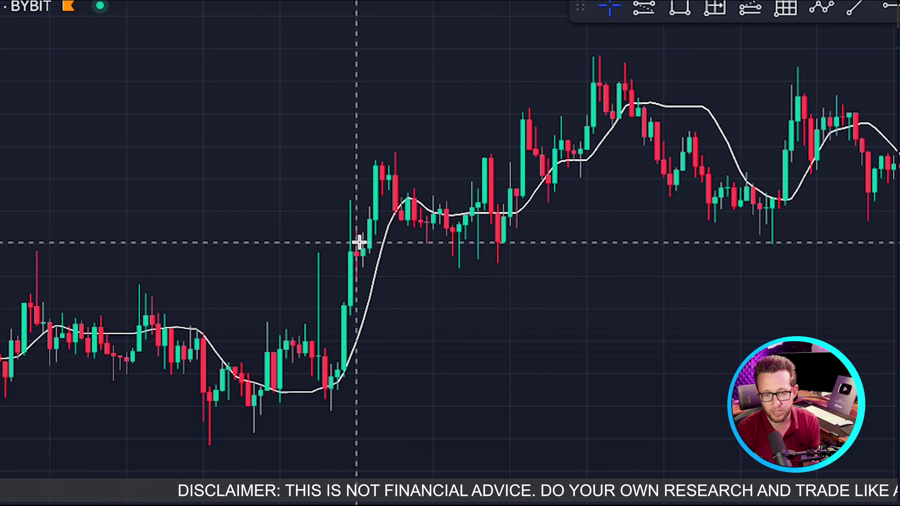
Add the McGinley Dynamic indicator to the chart and set its length to 9.
left_click_drag(647, 255, 6, 153)
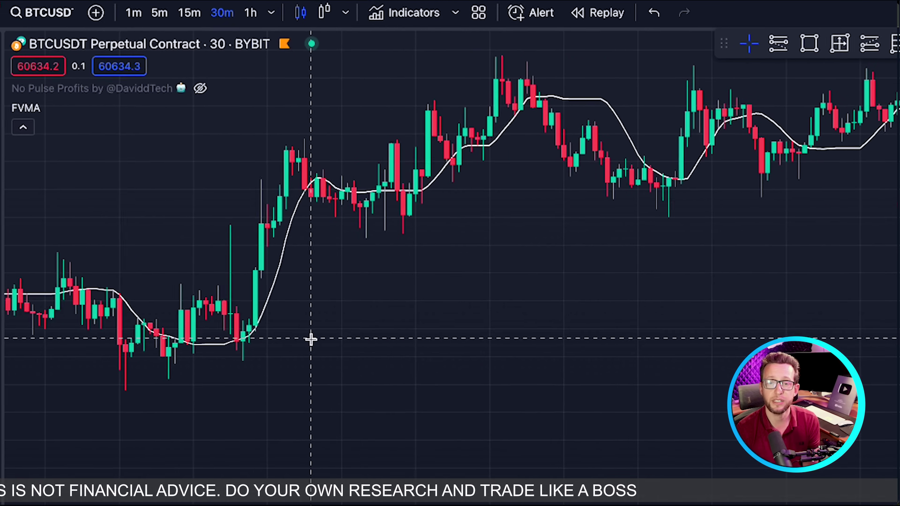
left_click_drag(334, 331, 589, 335)
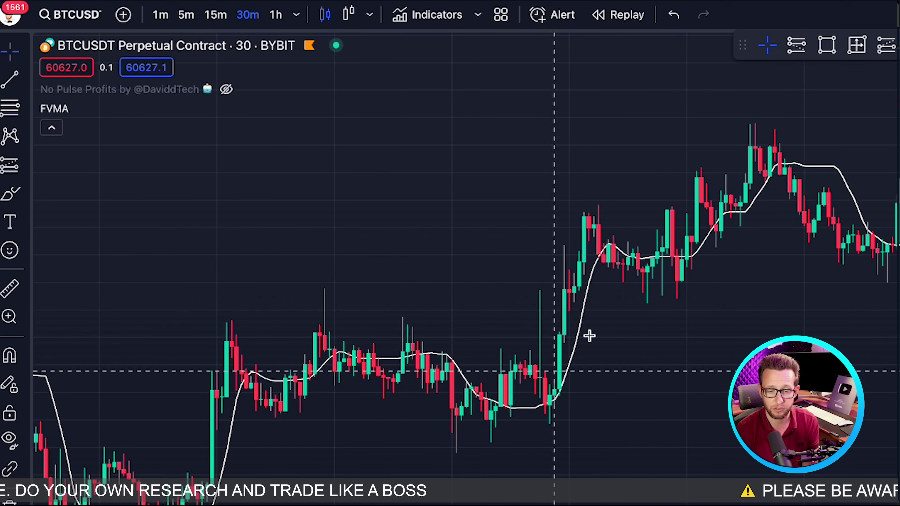
left_click_drag(757, 297, 647, 279)
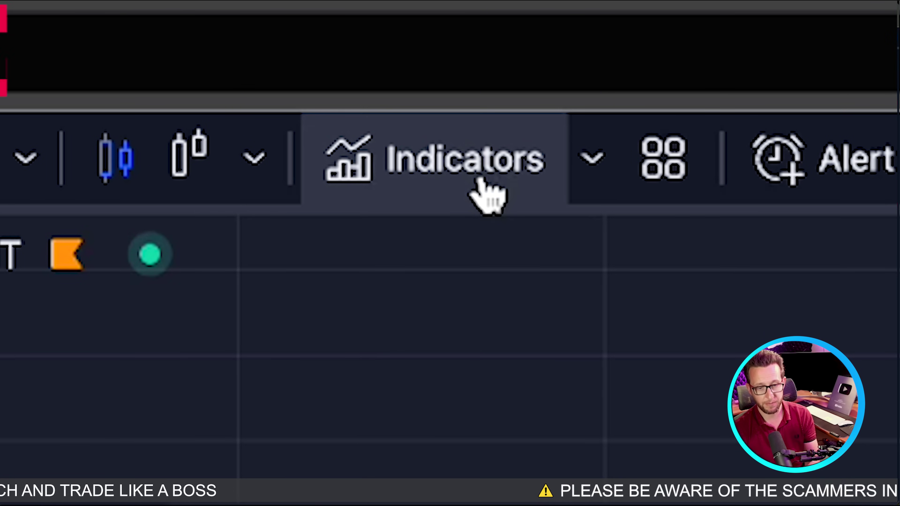
left_click(487, 195)
type("Mcgin")
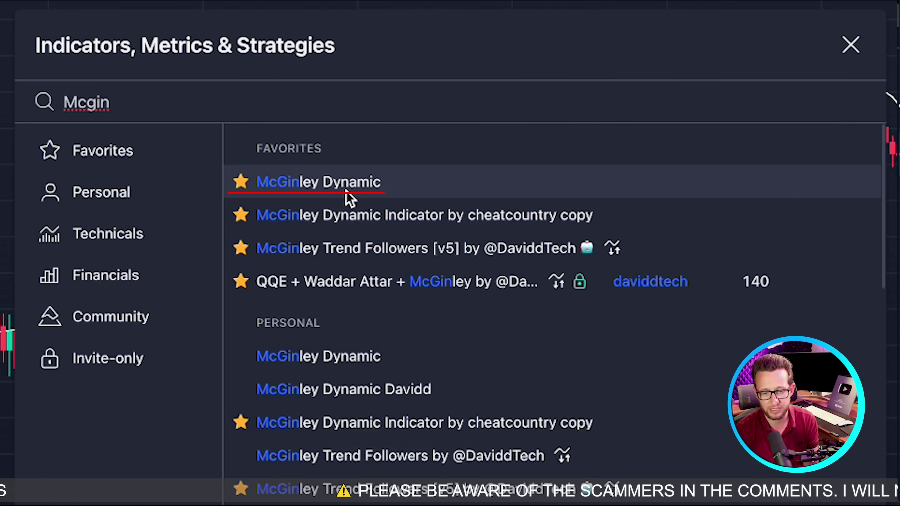
left_click(346, 193)
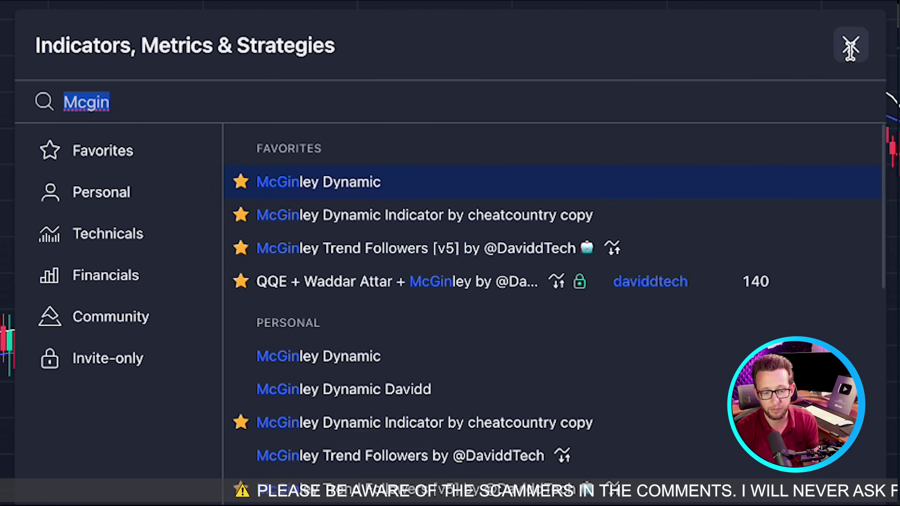
left_click(850, 46)
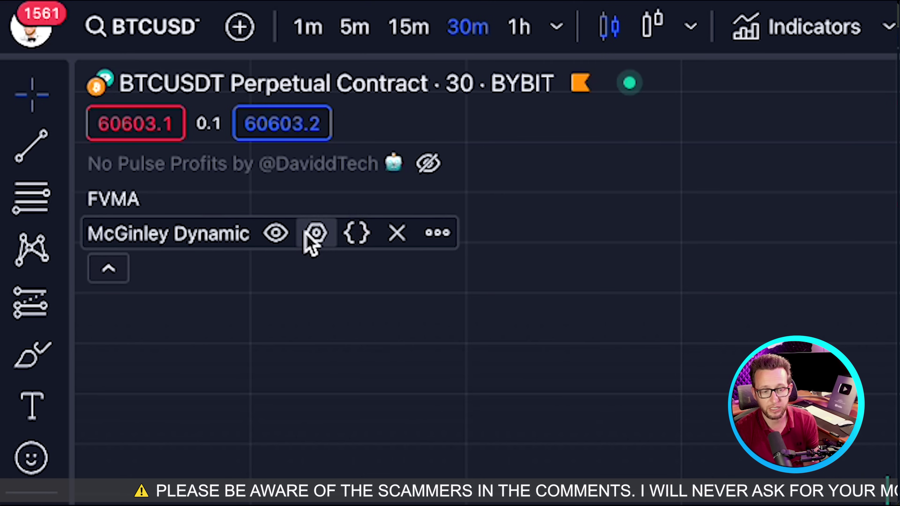
left_click(315, 233)
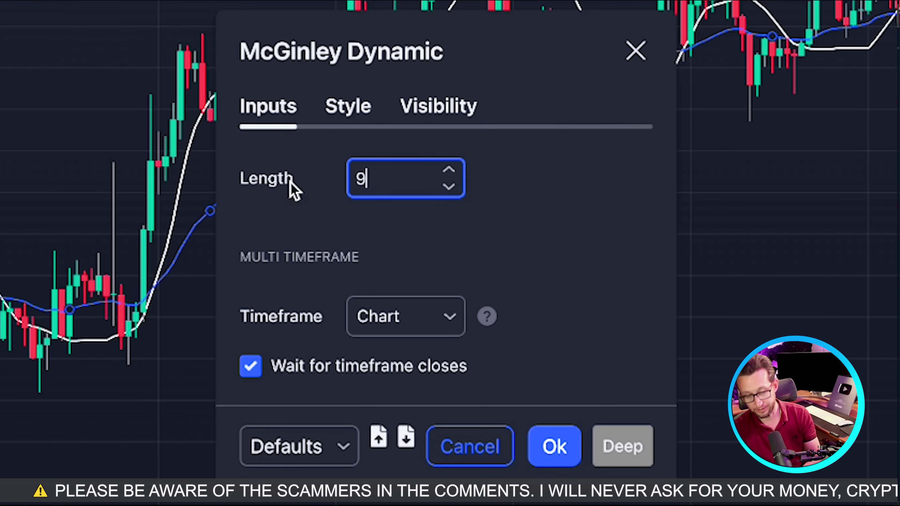
left_click(547, 447)
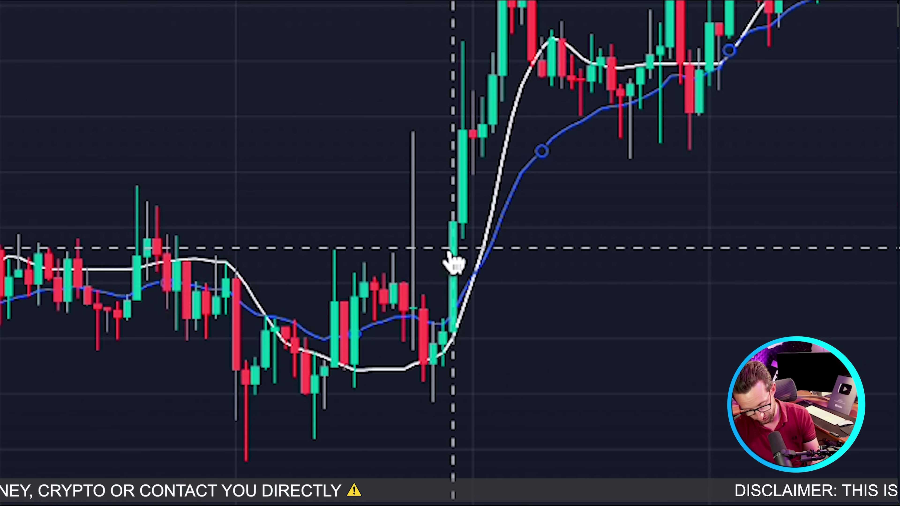
Place a vertical line on the tall green breakout candle and add the Waddah Attar Explosion [LazyBear] indicator.
left_click(453, 262)
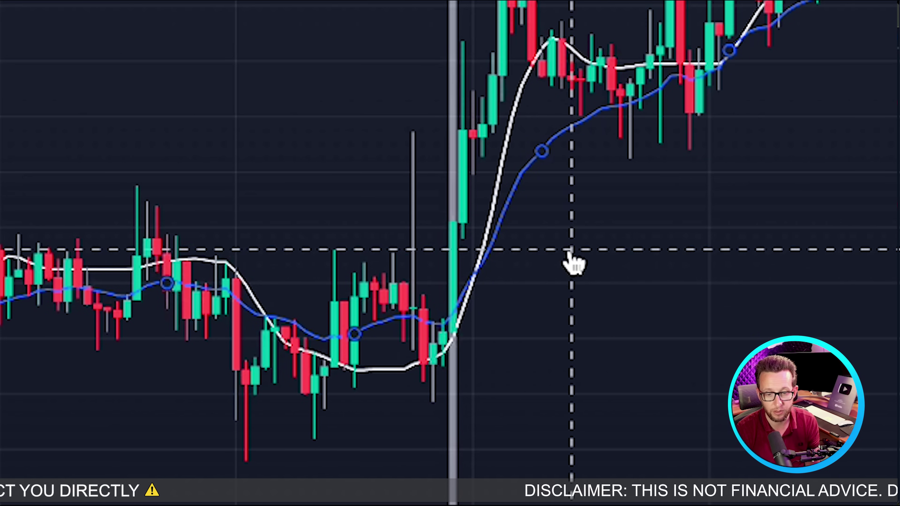
scroll(539, 316, "up", 2)
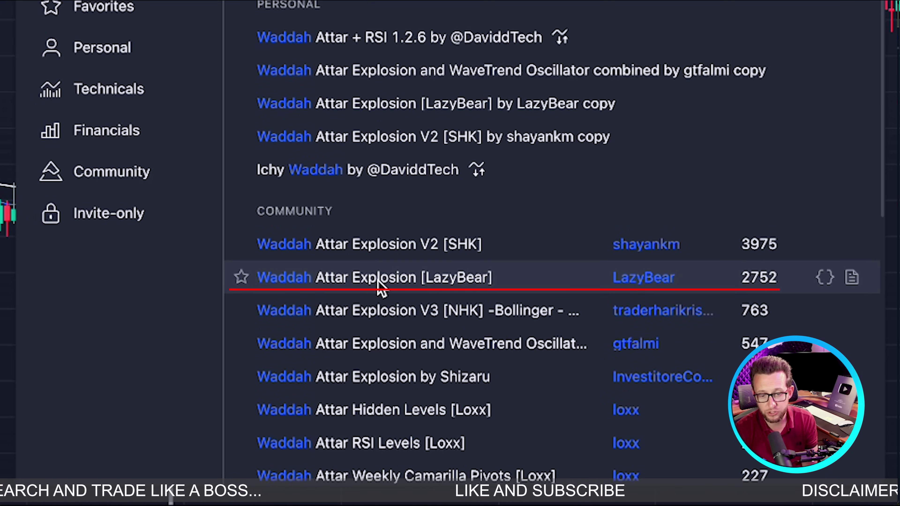
left_click(530, 275)
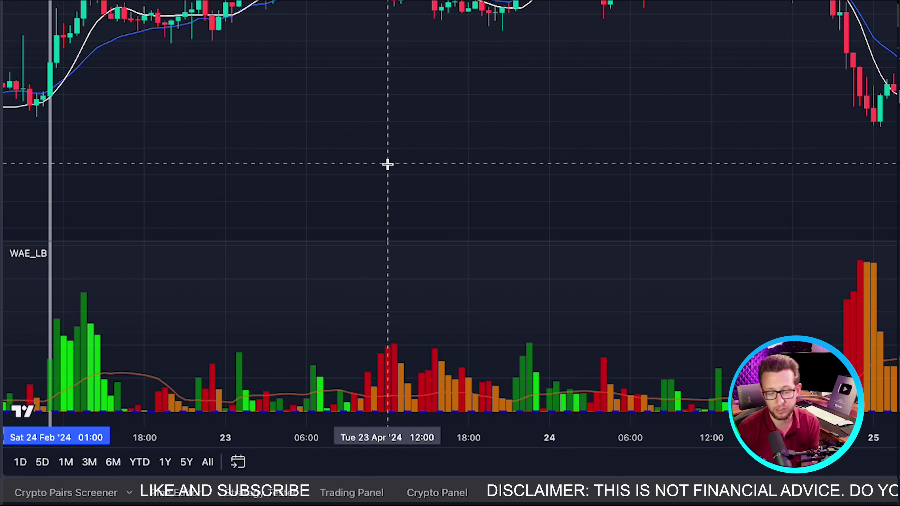
Restyle the ExplosionLine of the WAE_LB indicator as a thicker, opaque white line.
left_click_drag(339, 352, 681, 337)
left_click_drag(466, 362, 291, 371)
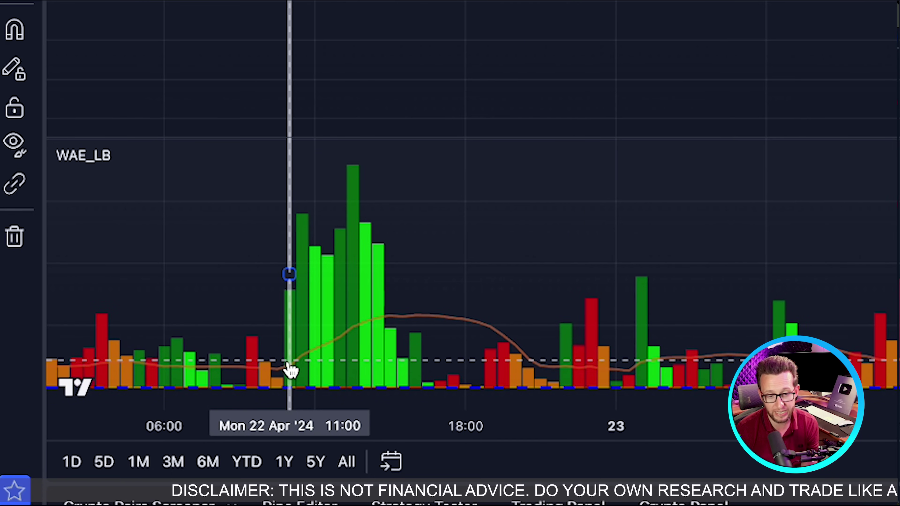
mouse_move(104, 167)
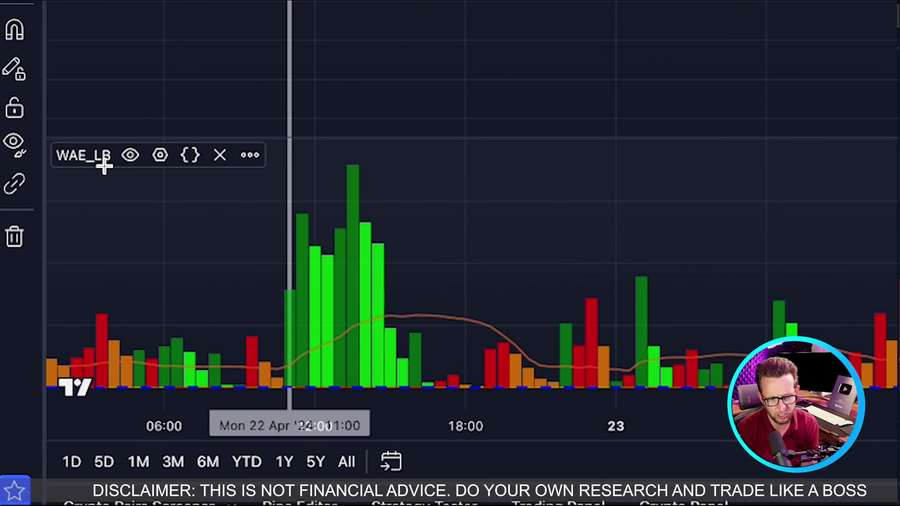
left_click(161, 156)
left_click(418, 37)
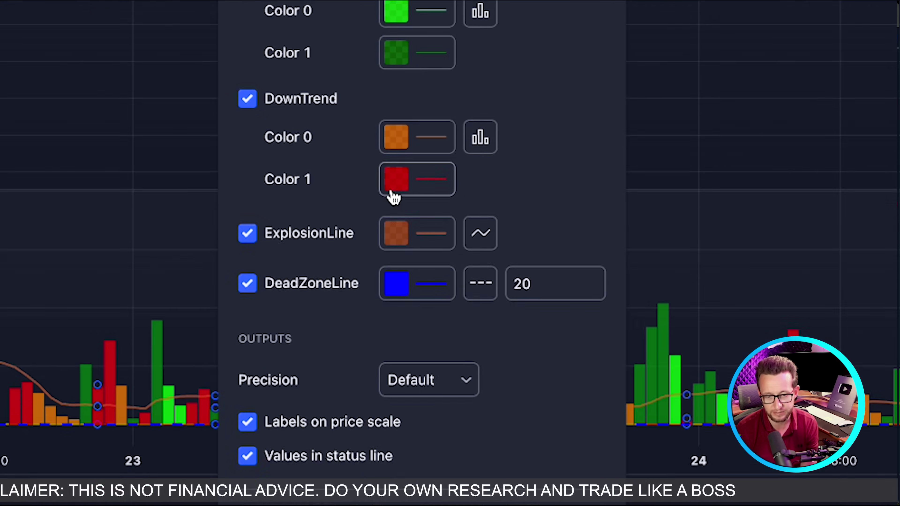
left_click(404, 182)
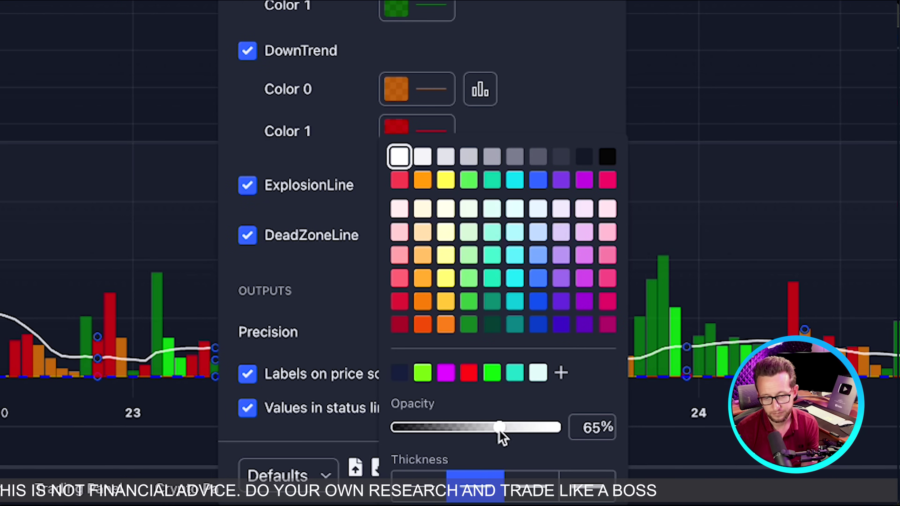
left_click(578, 475)
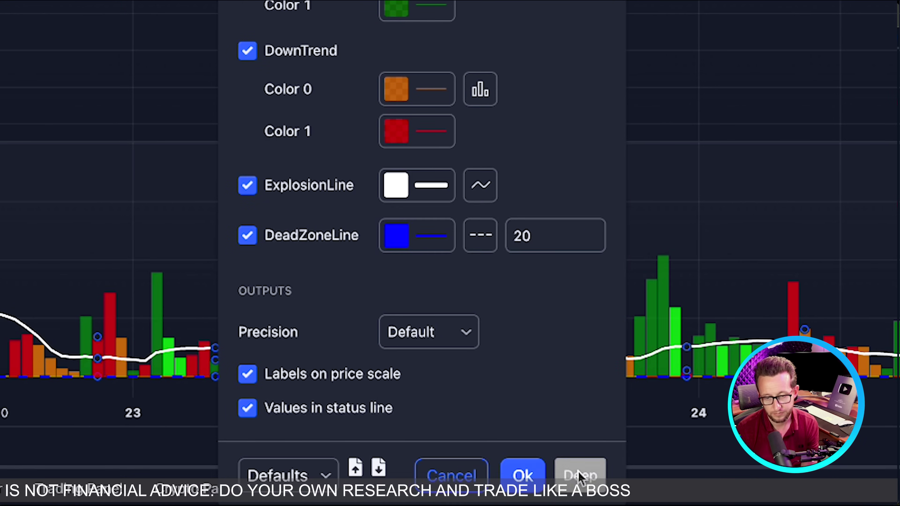
left_click(519, 476)
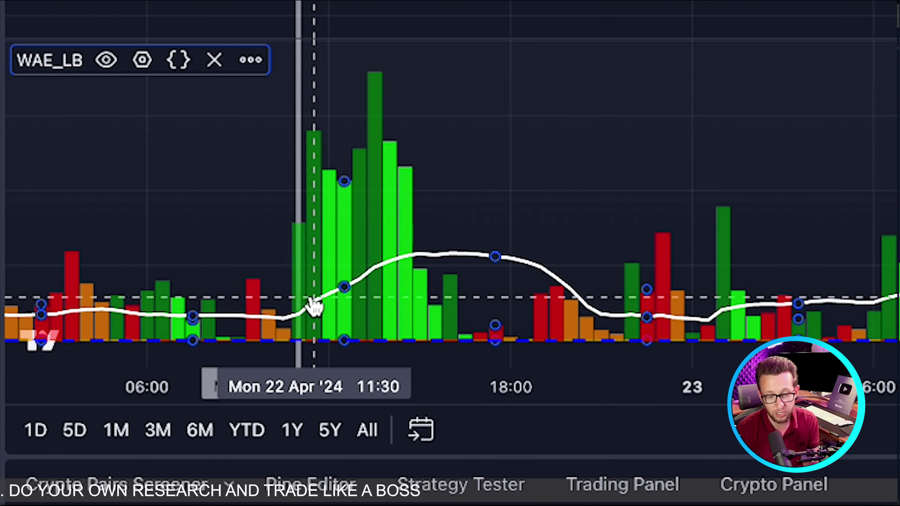
Move the vertical line back to the short green WAE_LB bar near 06:00 on 22 Apr.
left_click_drag(300, 308, 164, 319)
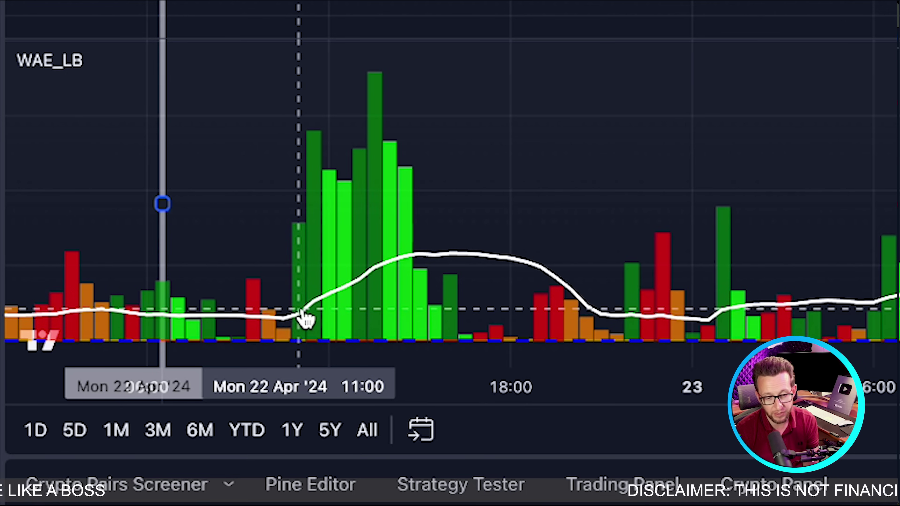
scroll(566, 304, "right", 5)
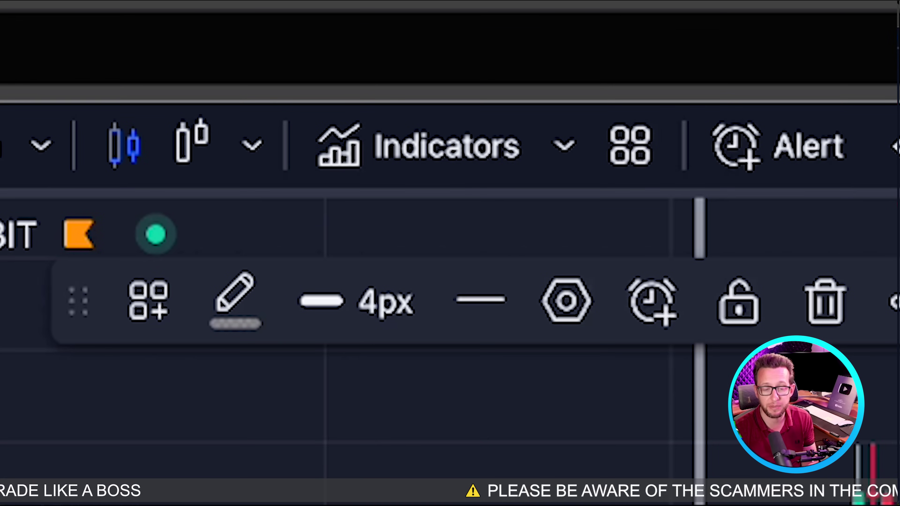
Search the indicator library for ADX and add the ADX + MA indicator to the chart.
left_click(305, 39)
type("ADX")
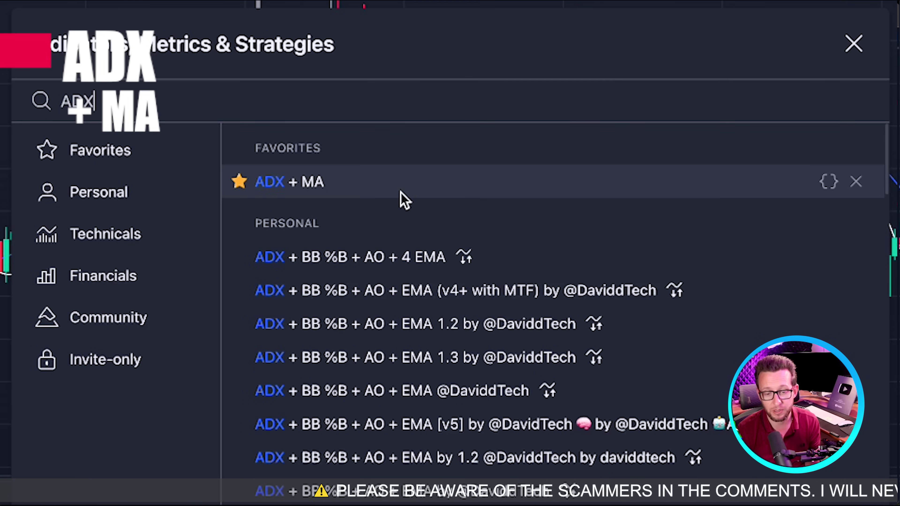
left_click(404, 199)
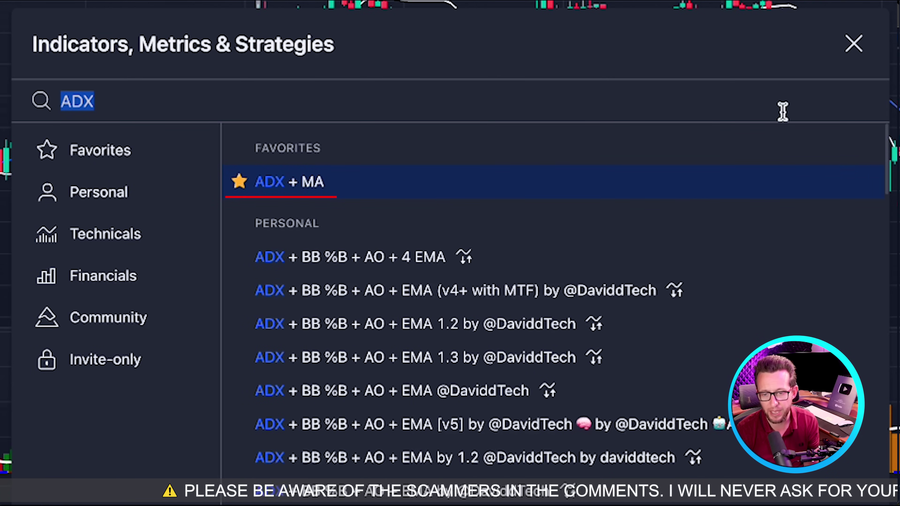
left_click(855, 46)
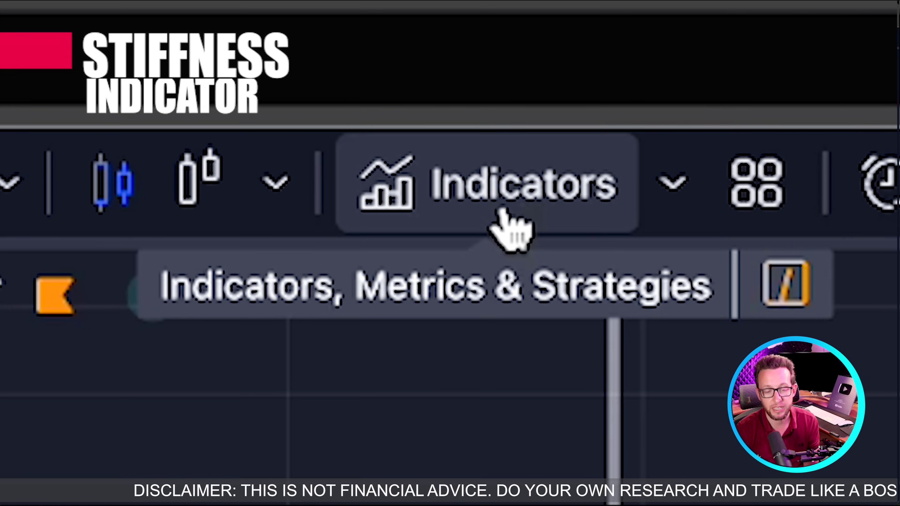
left_click(489, 183)
type("stiffne")
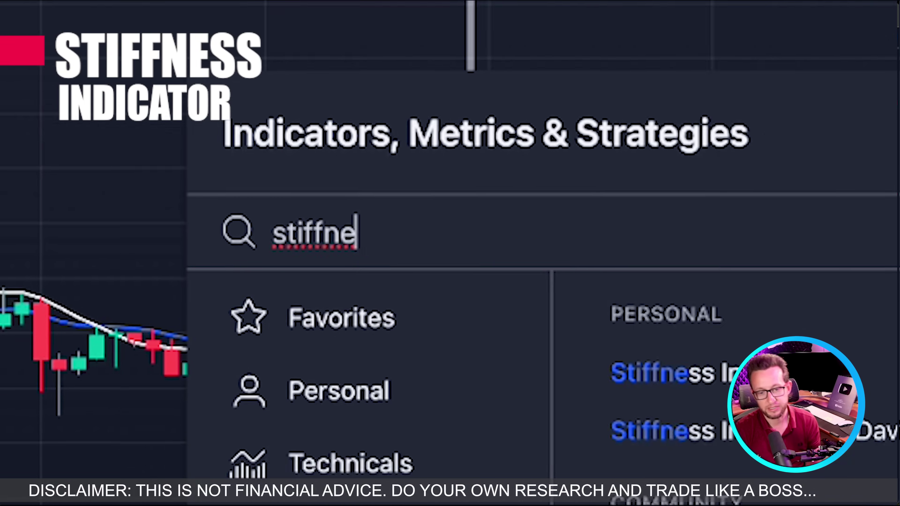
left_click(377, 222)
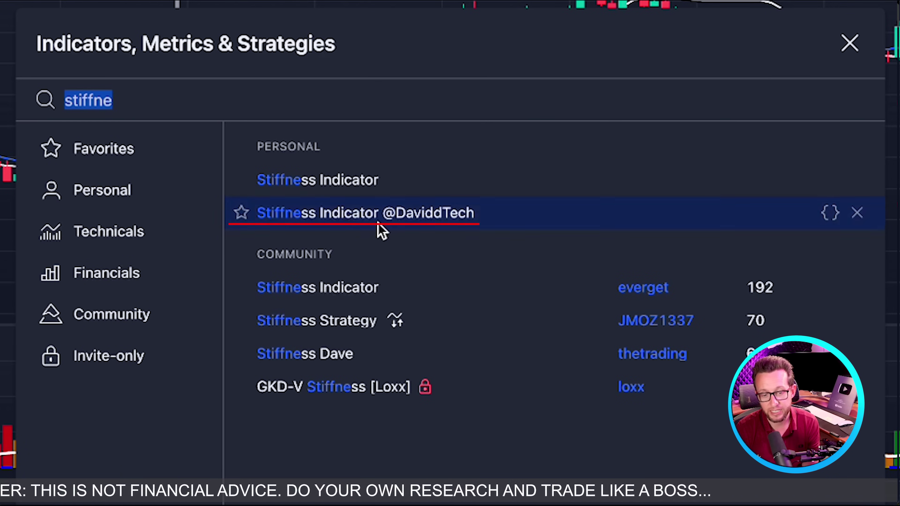
left_click(849, 43)
scroll(577, 223, "down", 3)
scroll(578, 224, "down", 2)
scroll(209, 367, "up", 4)
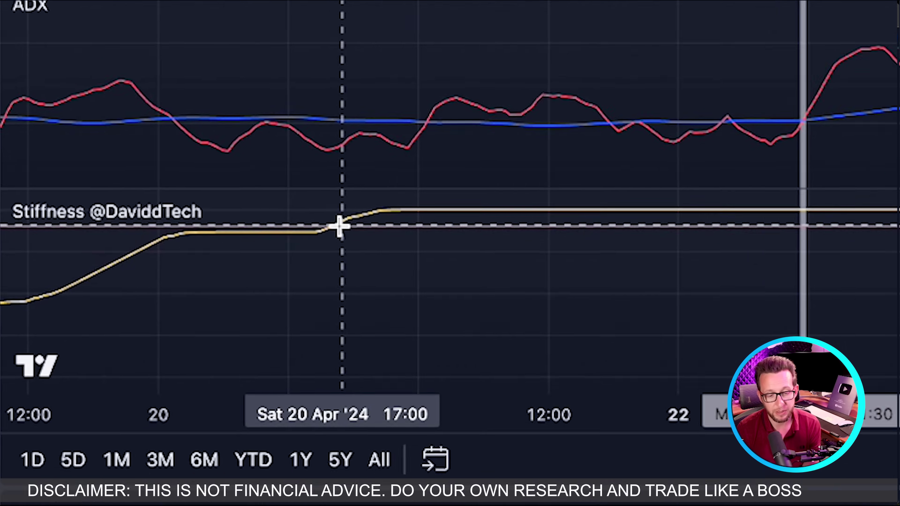
mouse_move(204, 174)
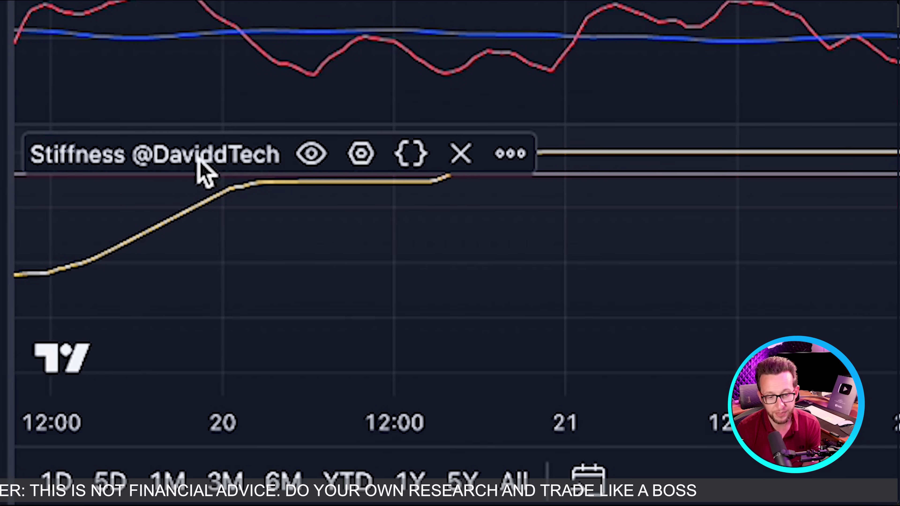
left_click(360, 153)
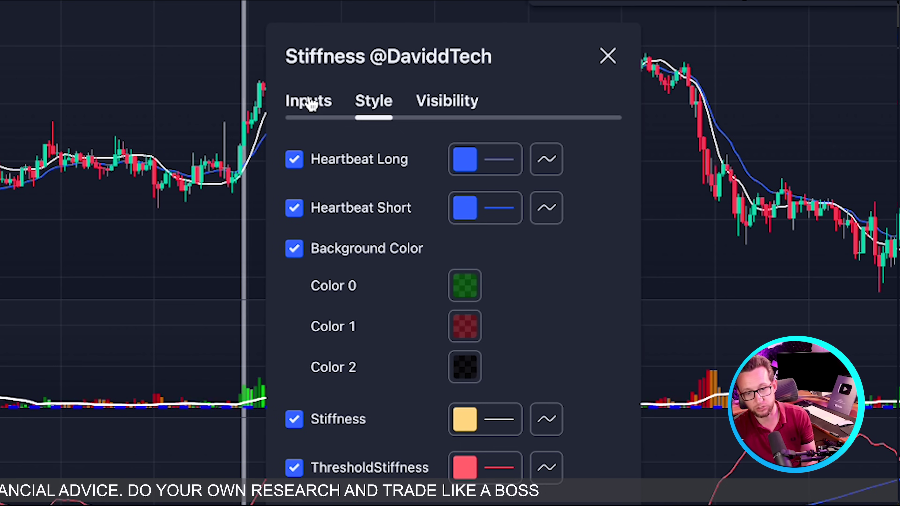
left_click(310, 104)
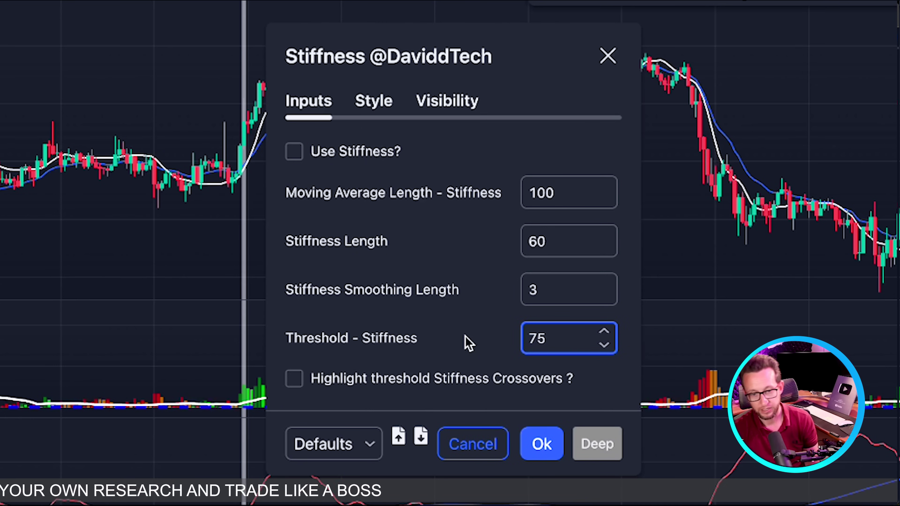
left_click(542, 444)
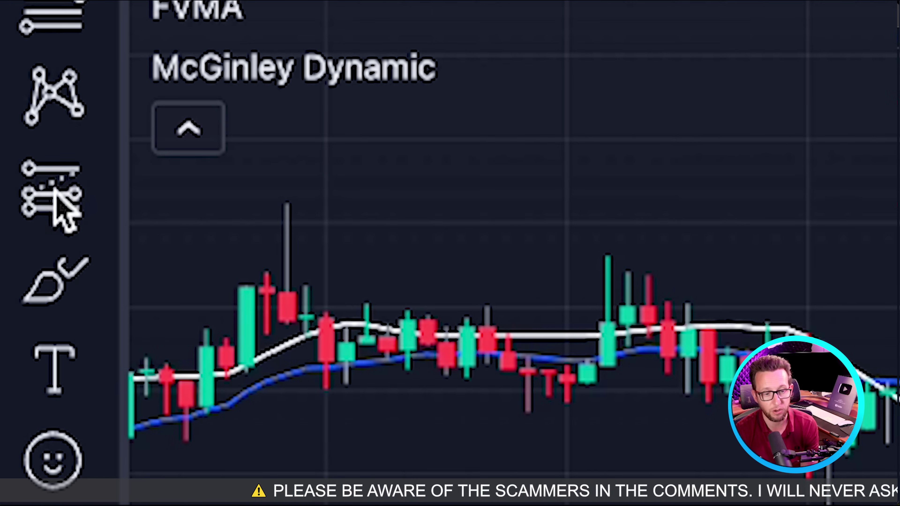
Place a long position on the price chart with its entry at the candle just after the vertical line.
left_click(70, 214)
left_click(308, 256)
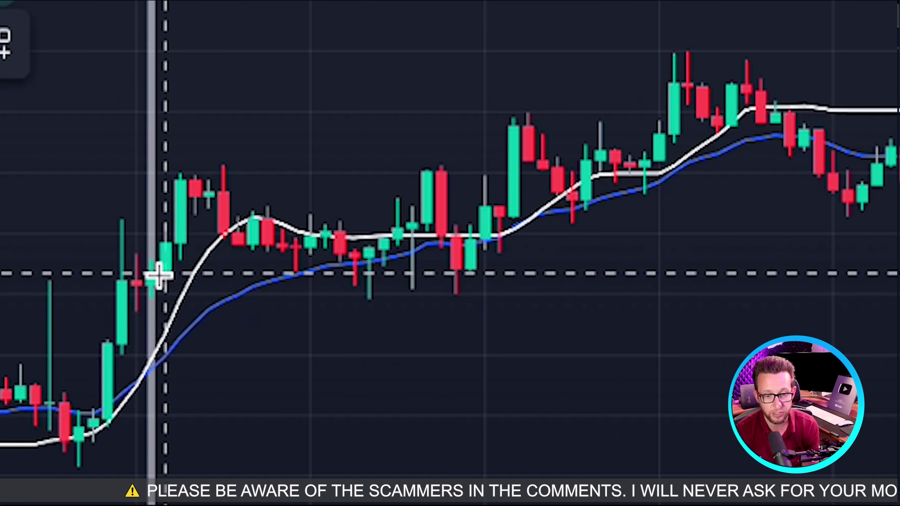
left_click(157, 272)
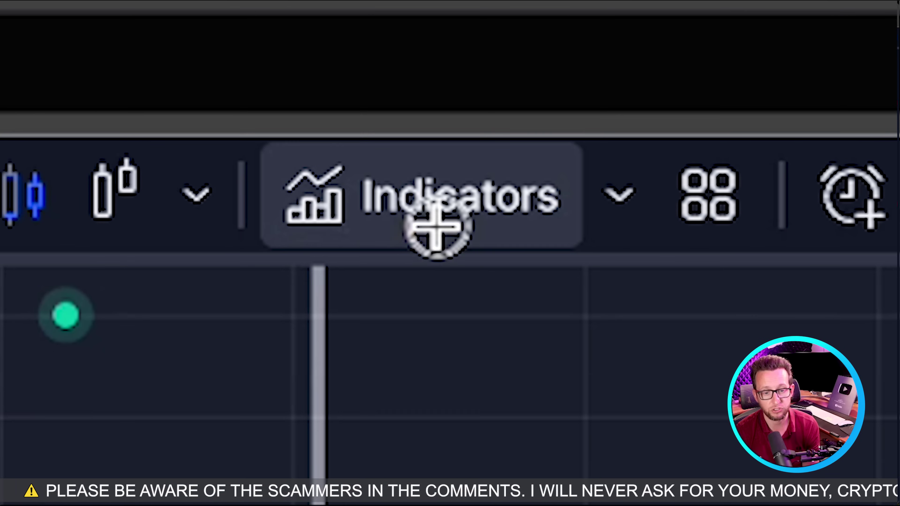
Search the indicator library for "atr ban" and add ATR Bands by DaviddTech to the chart.
left_click(435, 229)
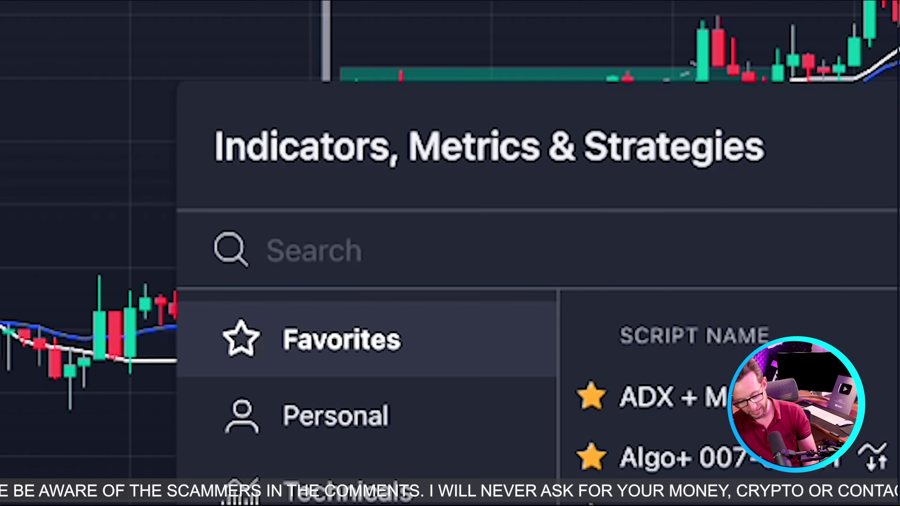
type("atr ban")
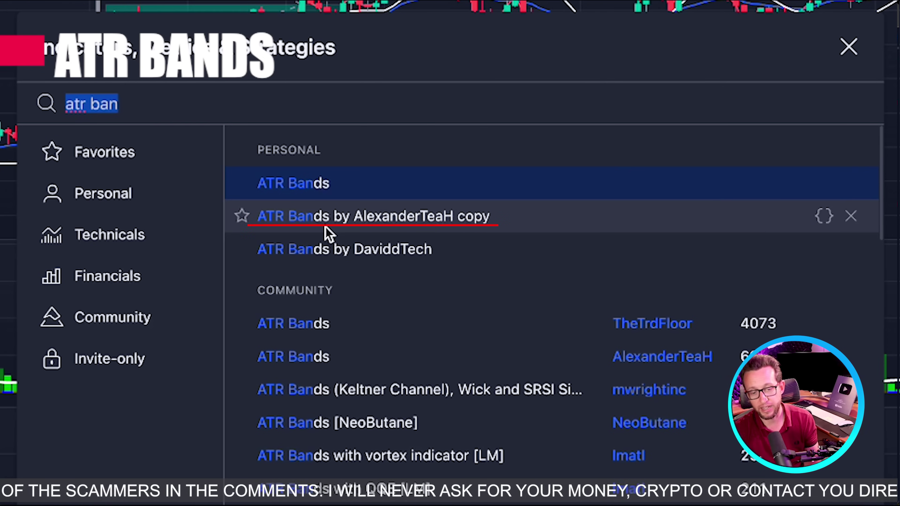
left_click(388, 261)
left_click(843, 49)
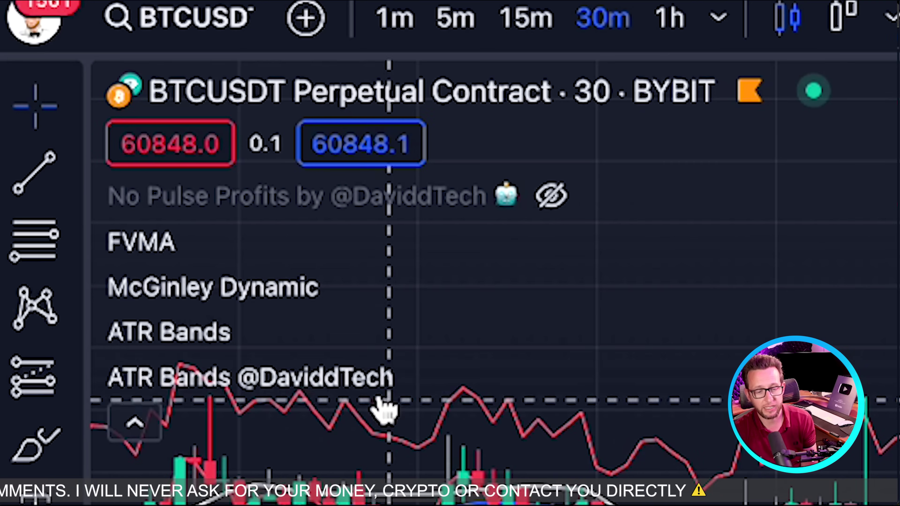
mouse_move(376, 395)
left_click(479, 377)
left_click(425, 323)
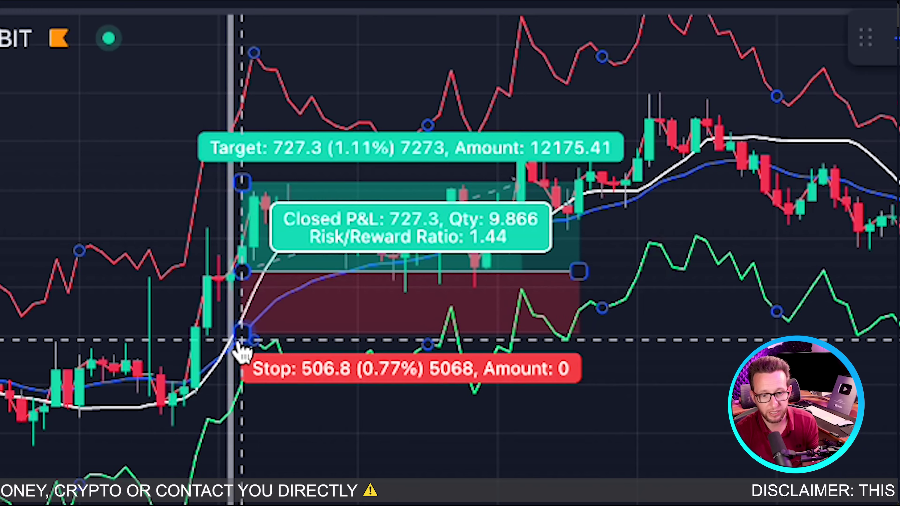
Adjust the long position's stop to 856.8 (1.30%) and target to 941.3 (1.43%), extending the box over later candles.
left_click(239, 342)
left_click_drag(239, 342, 241, 376)
left_click(795, 296)
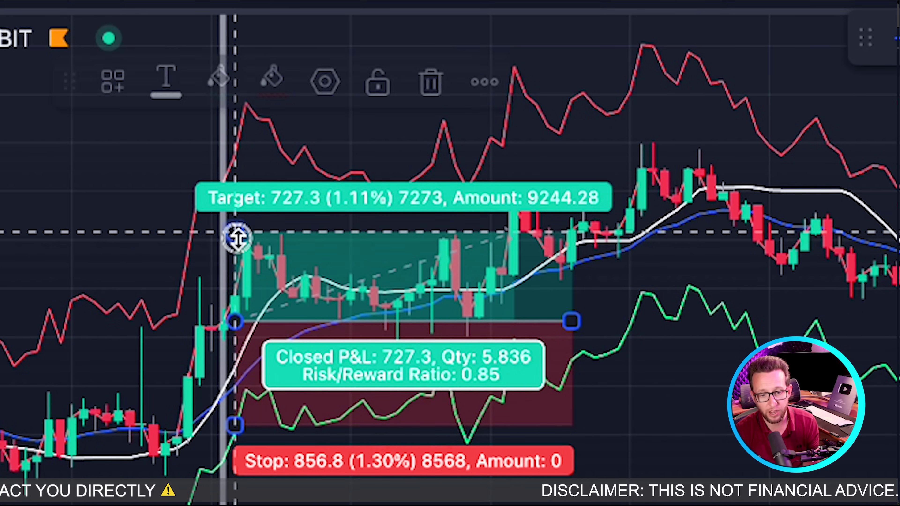
mouse_move(237, 235)
left_mouse_down()
mouse_move(246, 215)
mouse_move(235, 206)
left_mouse_up()
left_click_drag(568, 317, 677, 313)
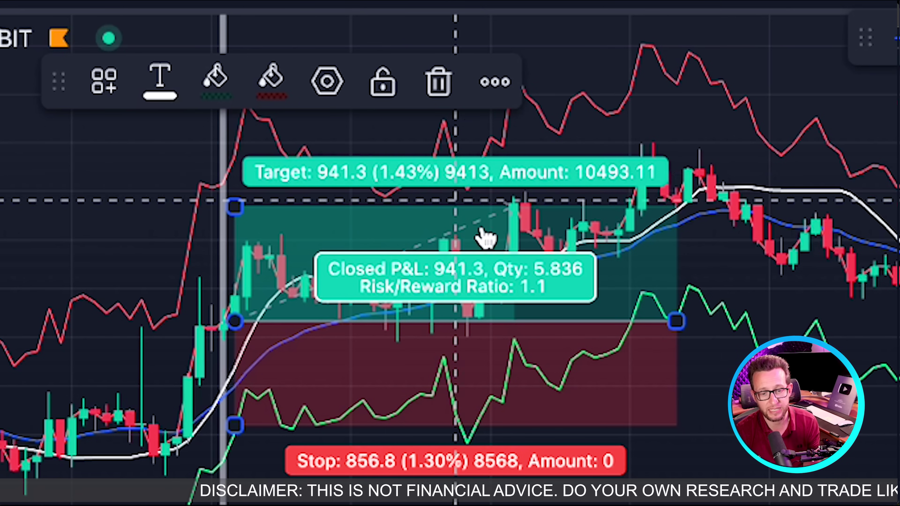
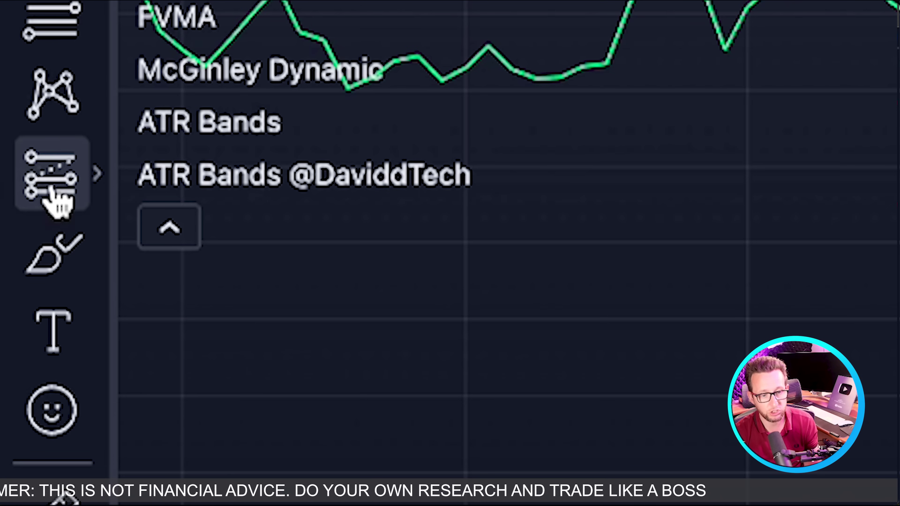
Place a short position at the candle just after the vertical line, with its stop at 743.9 (1.14%) and a slightly tighter target.
left_click(49, 175)
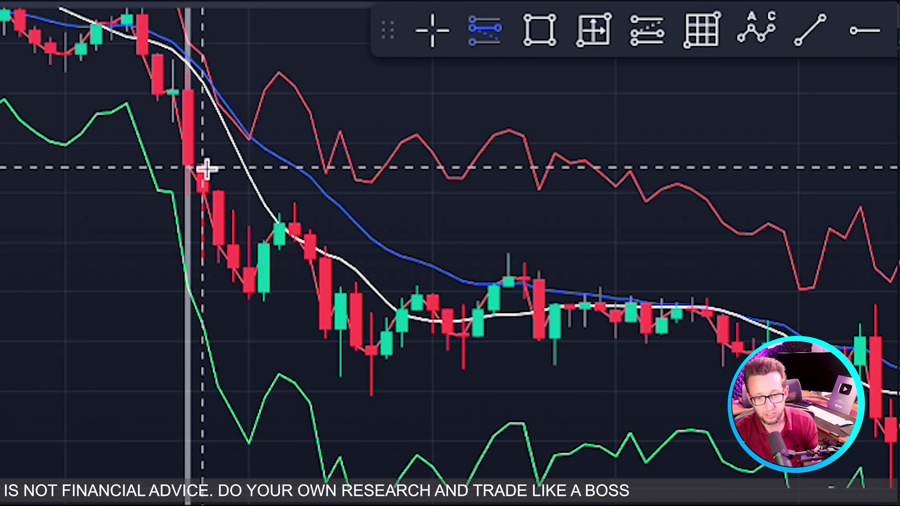
left_click(203, 170)
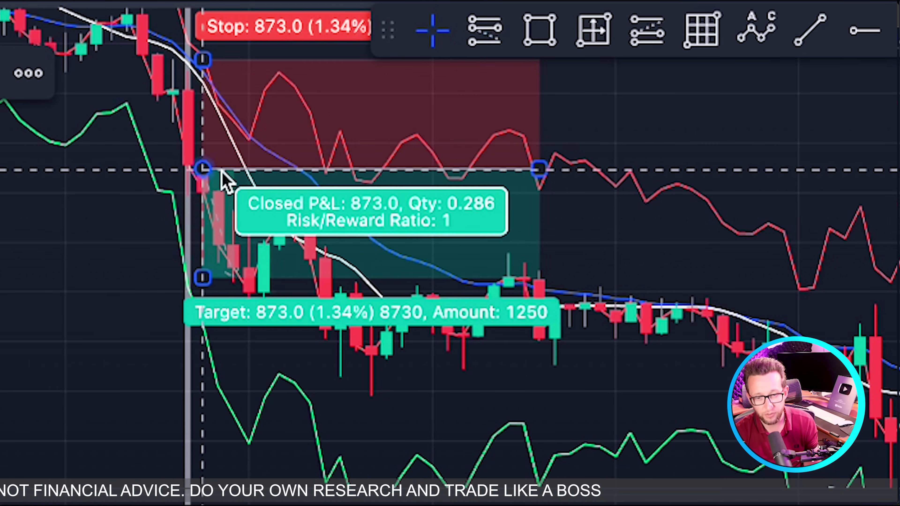
mouse_move(208, 71)
left_mouse_down()
mouse_move(207, 85)
mouse_move(205, 76)
left_mouse_up()
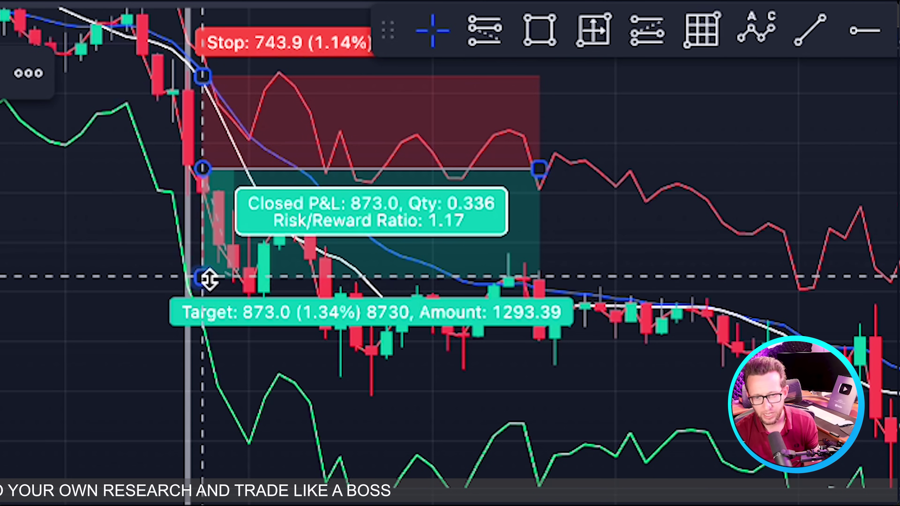
left_click_drag(208, 278, 212, 271)
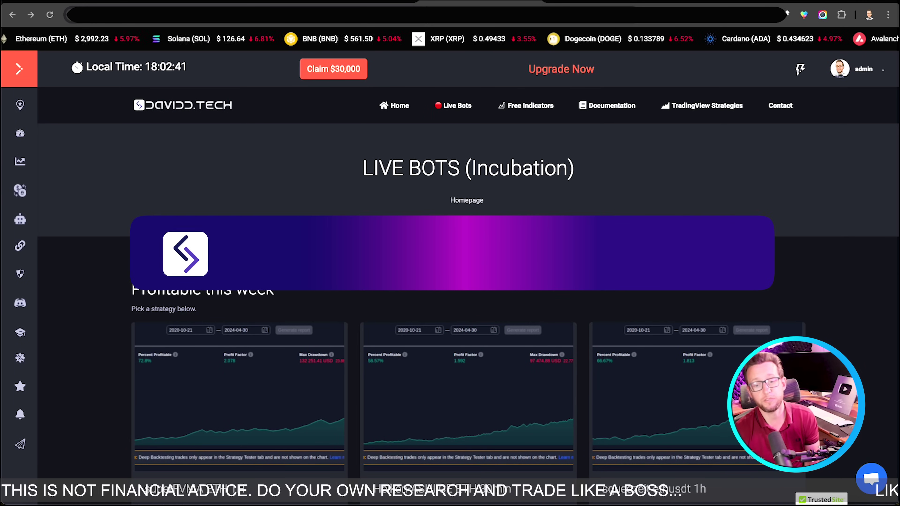
Switch to the DaviddTech Live Bots page and open the g-doda gmx 15m strategy from the results table.
scroll(450, 258, "down", 10)
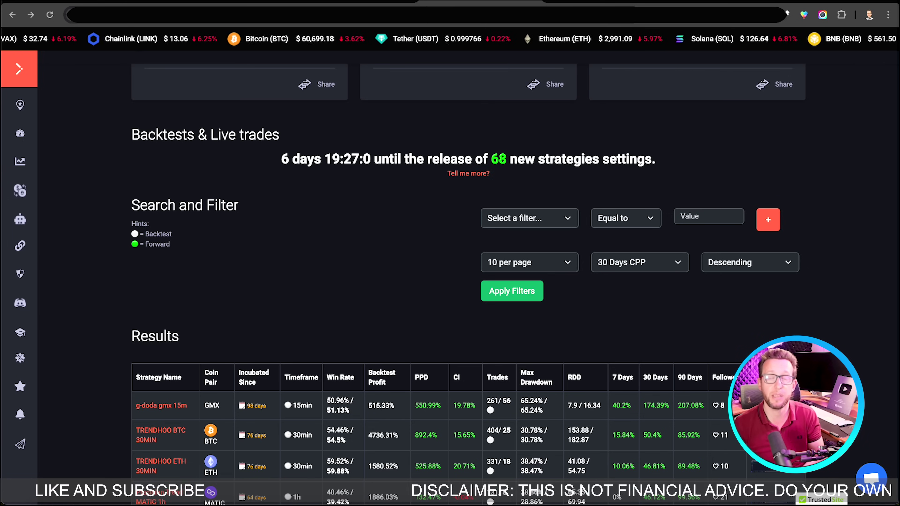
scroll(468, 266, "down", 5)
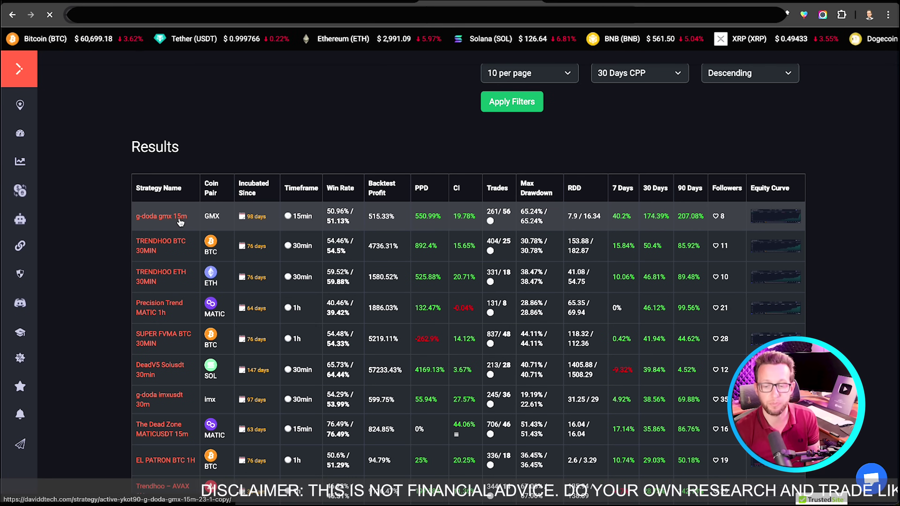
left_click(180, 222)
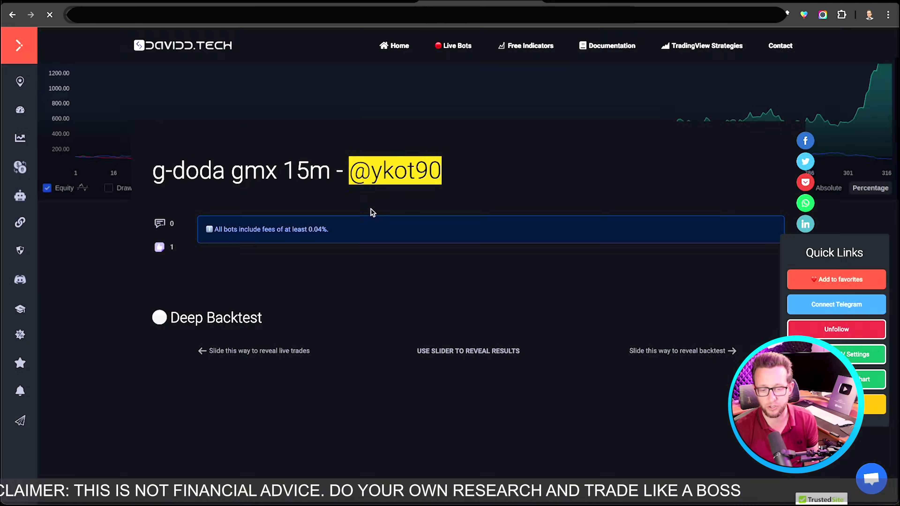
Compare the strategy's deep backtest with its live trades and examine the Live Trades Stats and cumulative returns.
scroll(371, 208, "down", 5)
left_click_drag(750, 229, 221, 243)
scroll(457, 250, "down", 10)
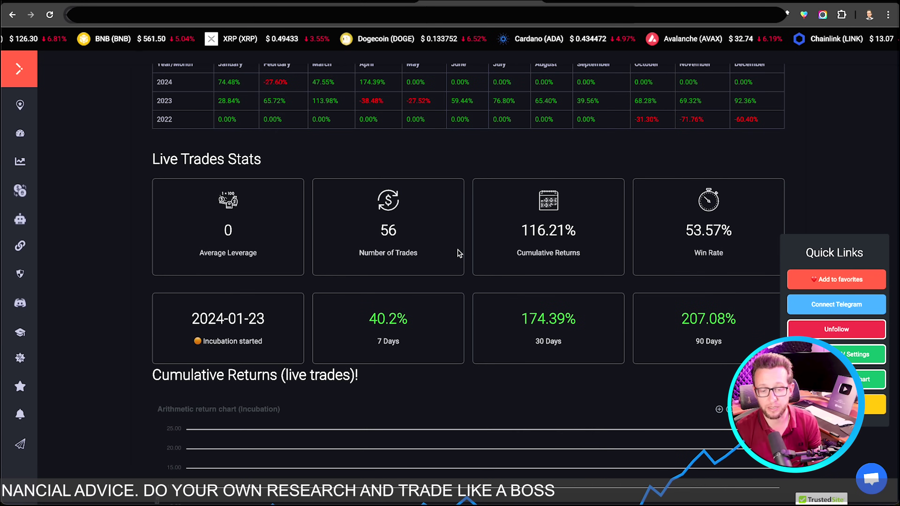
scroll(459, 253, "down", 2)
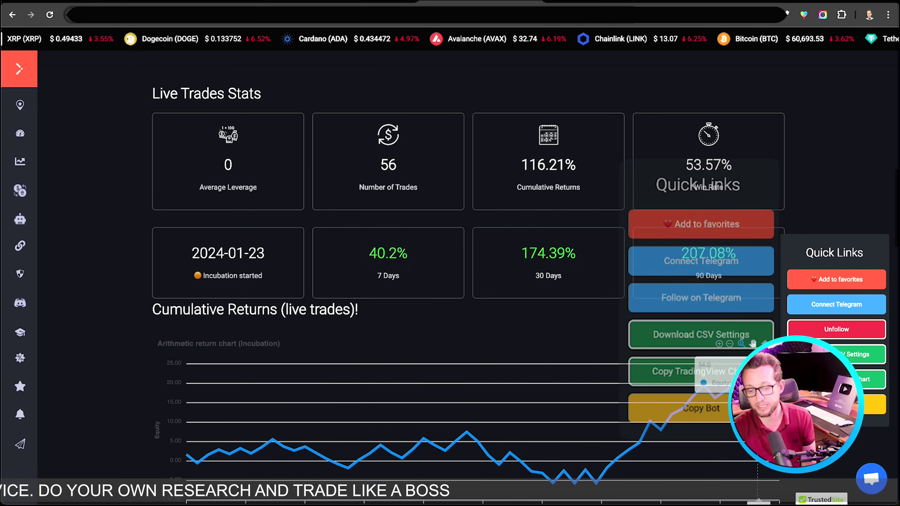
Open the bot connection form for copying the g-doda gmx 15m strategy and look through its settings.
left_click(447, 425)
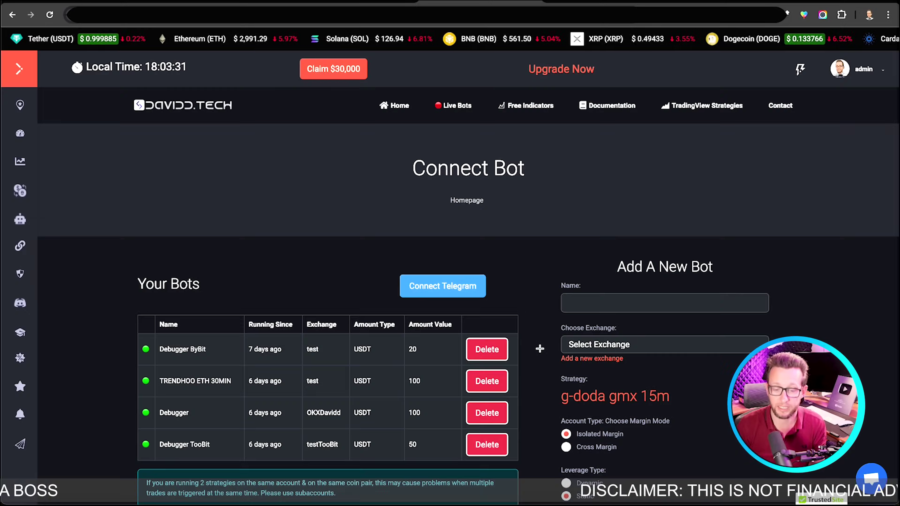
scroll(539, 349, "down", 10)
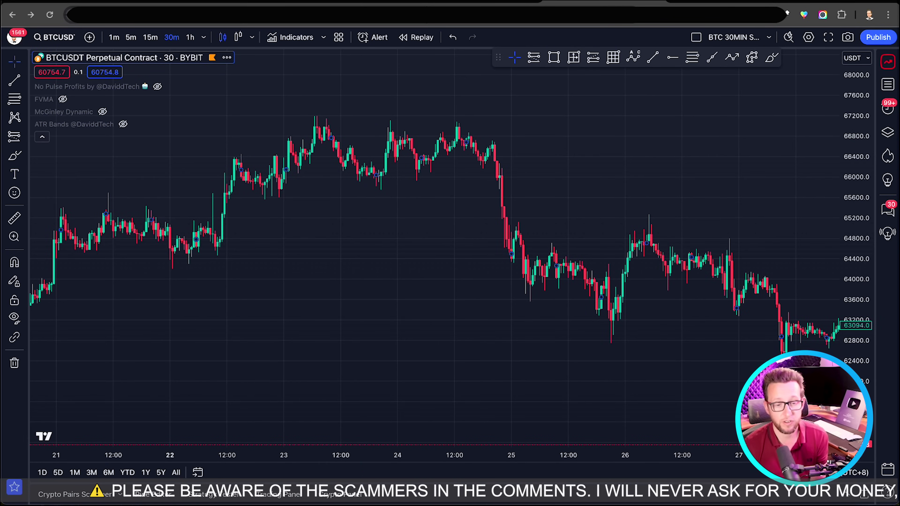
Switch back to the TradingView BTCUSDT chart, show the hidden No Pulse Profits strategy and examine its Backtester table.
left_click(158, 87)
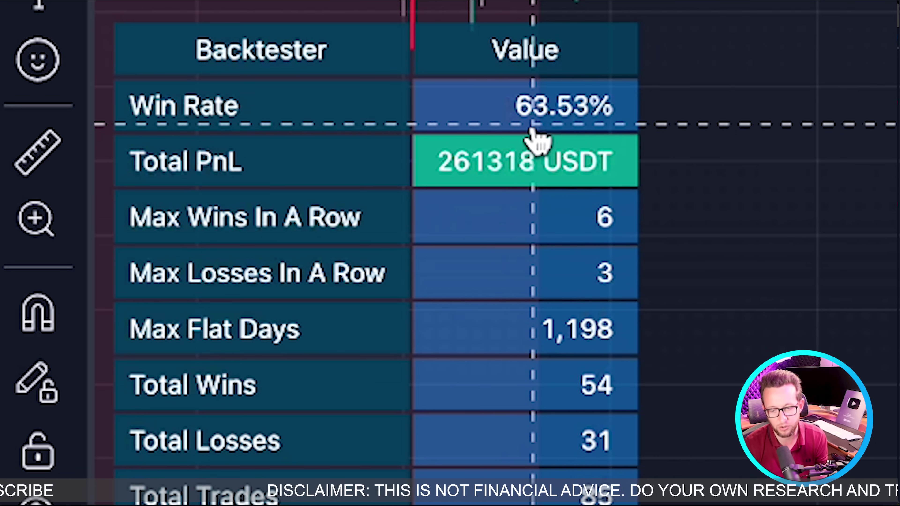
mouse_move(310, 233)
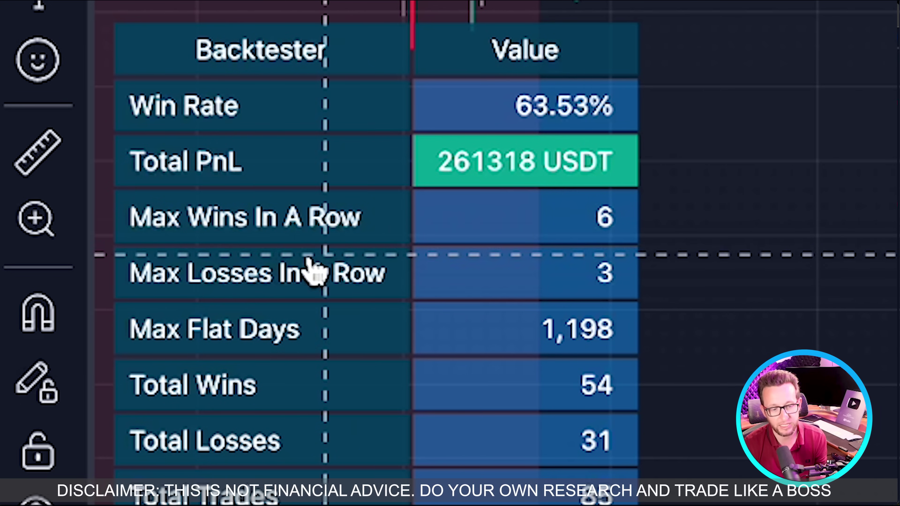
mouse_move(280, 276)
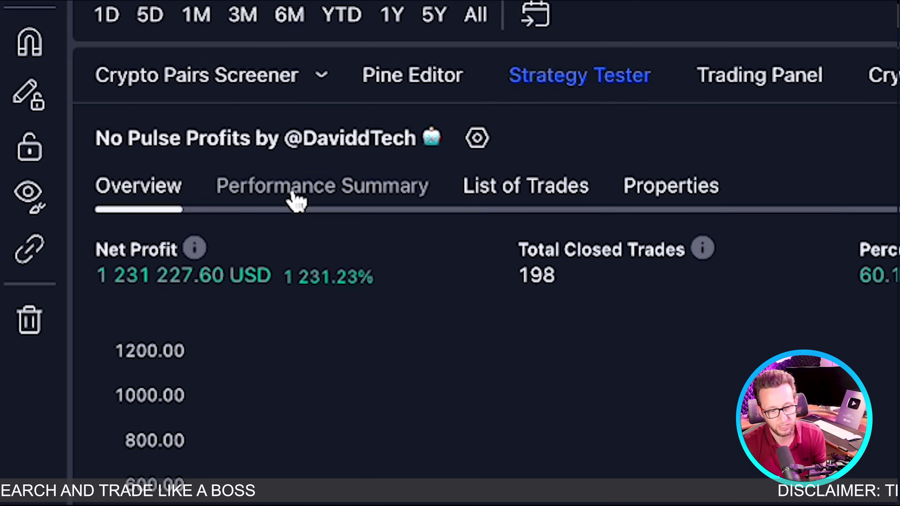
Examine the strategy's Performance Summary, including max drawdown and buy and hold return, and return to the Overview.
left_click(386, 255)
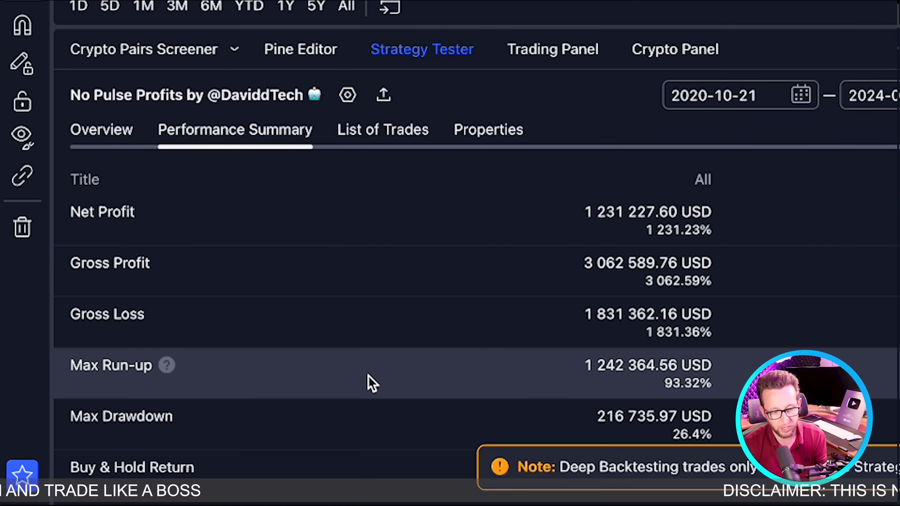
scroll(365, 381, "down", 1)
scroll(361, 381, "down", 3)
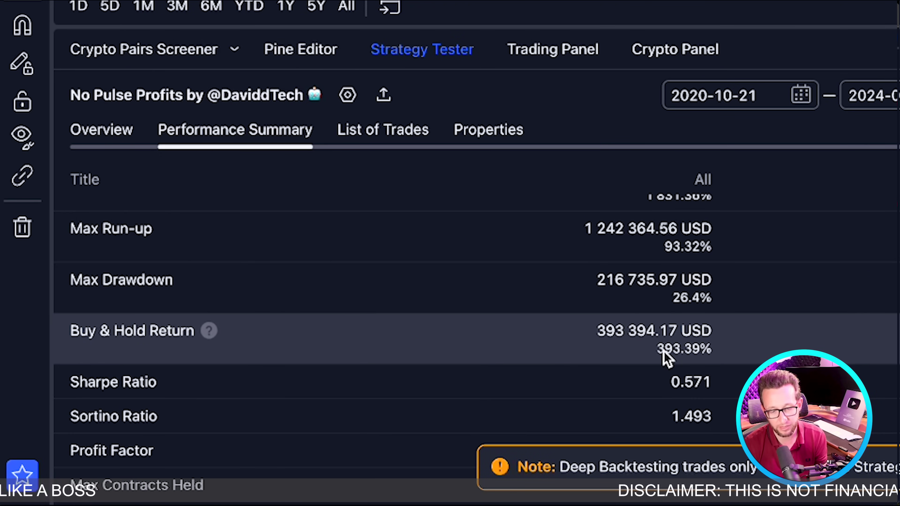
left_click(101, 129)
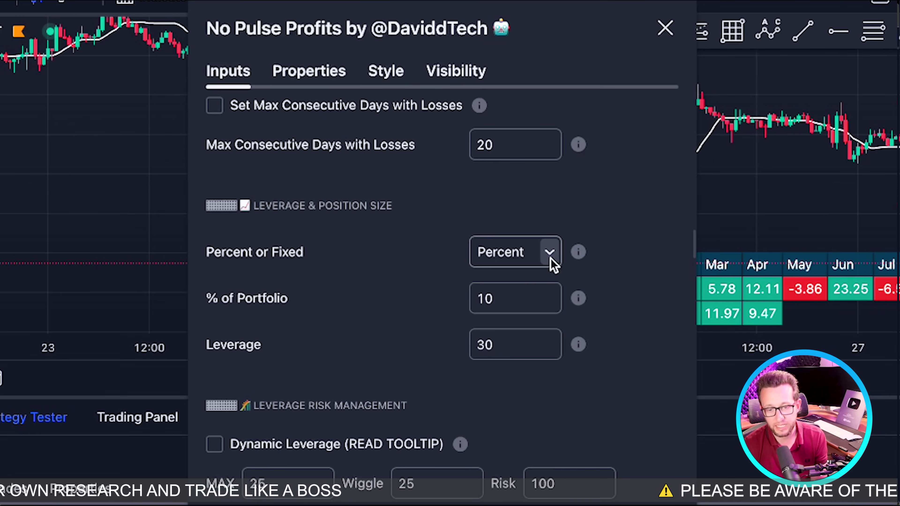
Open the Percent or Fixed choice in the No Pulse Profits strategy's leverage and position size inputs.
left_click(524, 252)
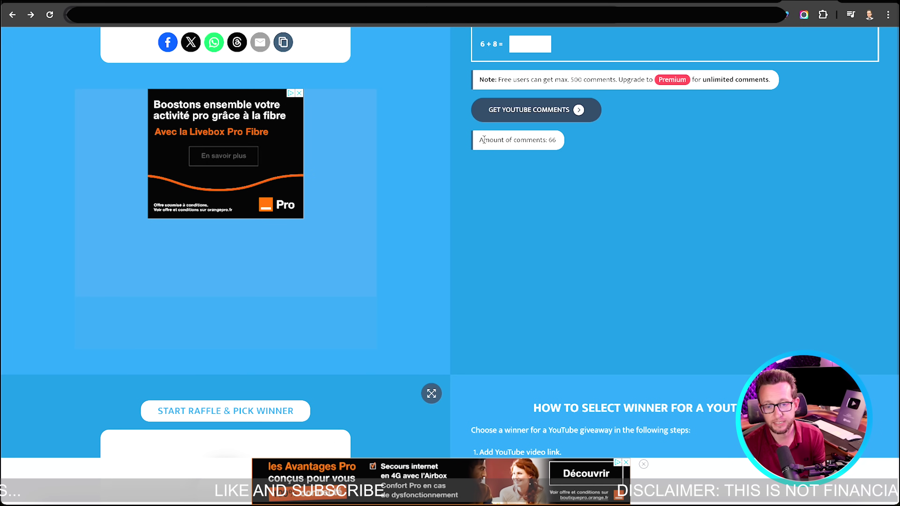
Switch to the Comment Picker page and run the raffle to pick a giveaway winner from the YouTube comments.
left_click_drag(484, 141, 547, 143)
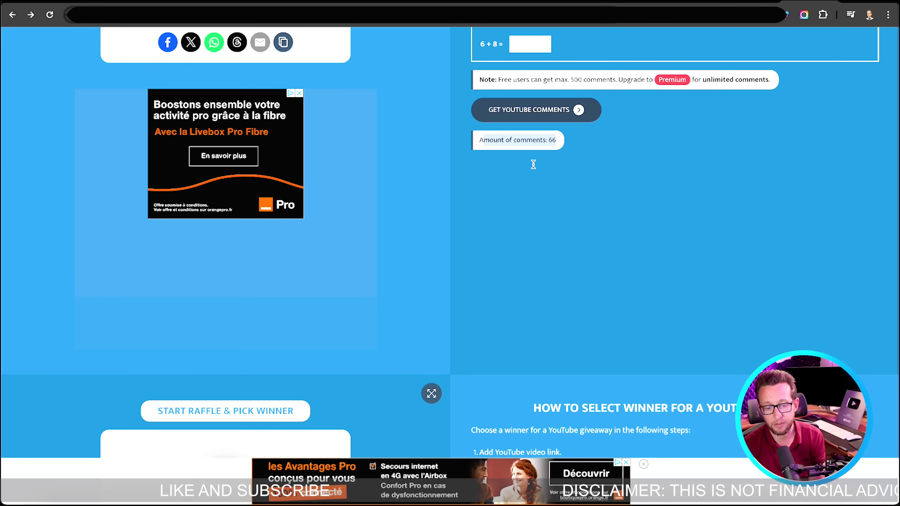
scroll(533, 164, "down", 8)
left_click(233, 182)
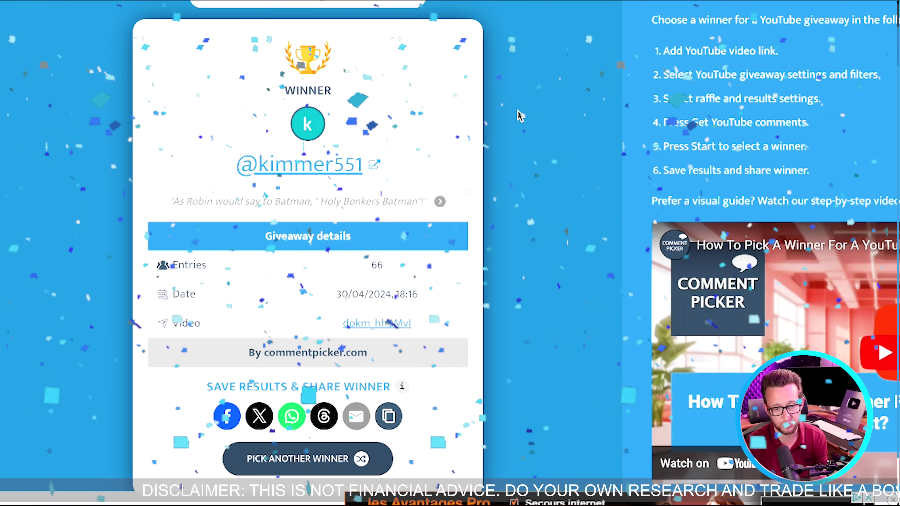
scroll(518, 115, "down", 1)
scroll(519, 115, "up", 1)
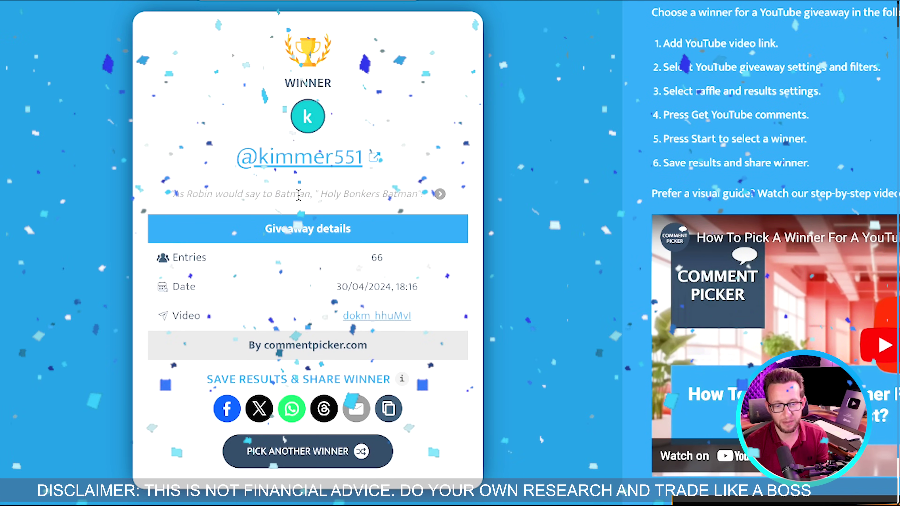